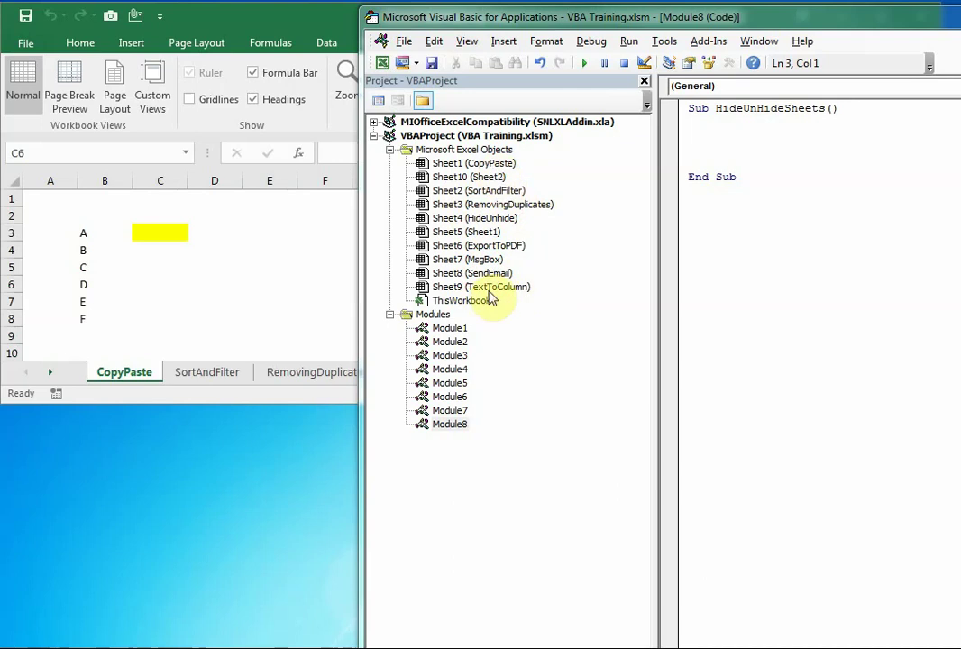
Start a line in HideUnHideSheets reading sheet1.Visible =, its value still to choose
{"action": "left_click", "coordinate": [716, 140]}
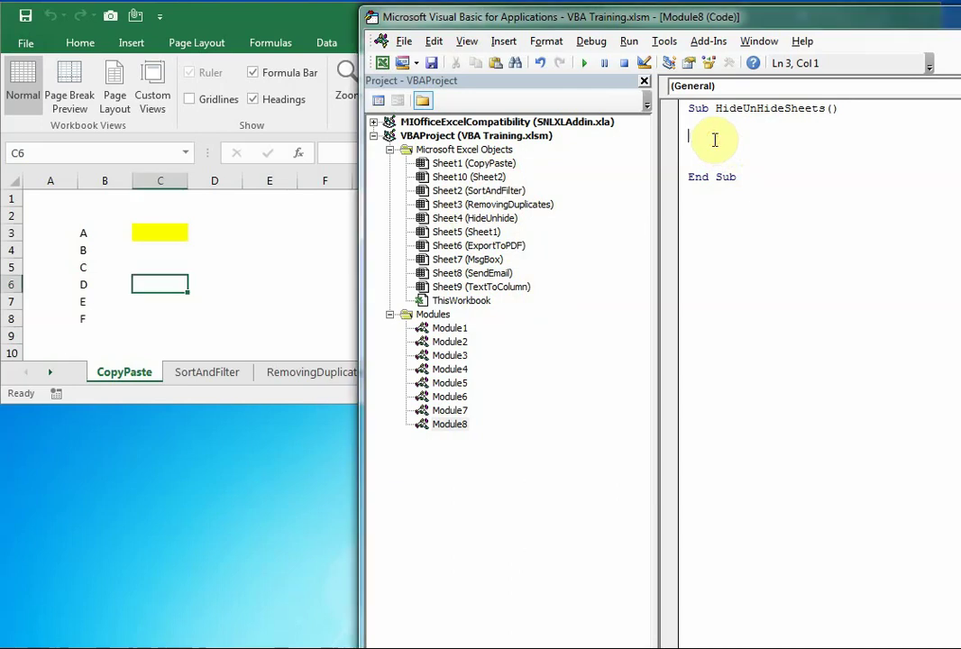
{"action": "type", "text": "sheet1"}
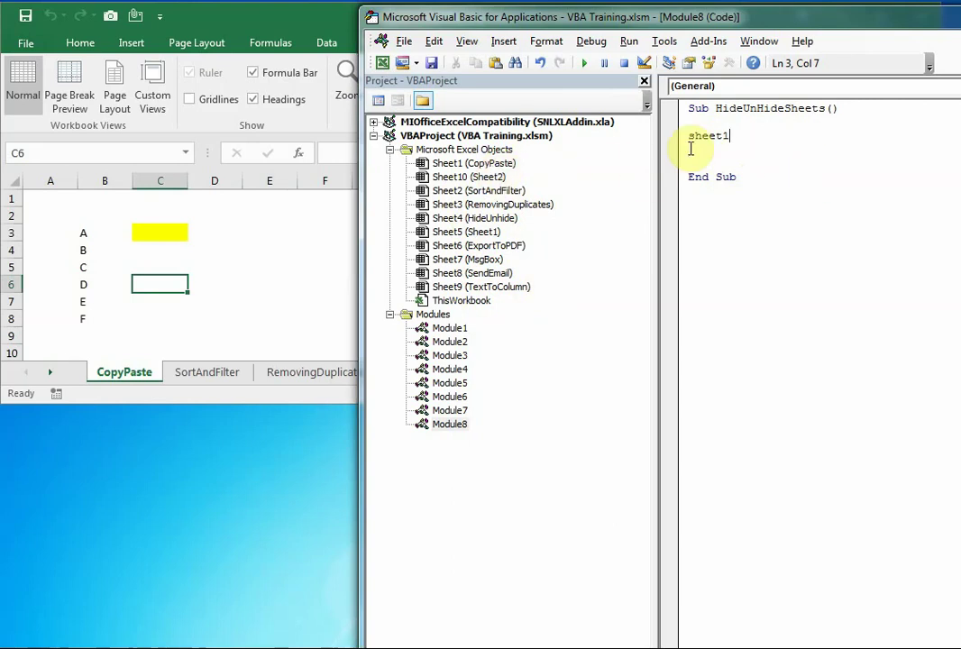
{"action": "left_click", "coordinate": [740, 133]}
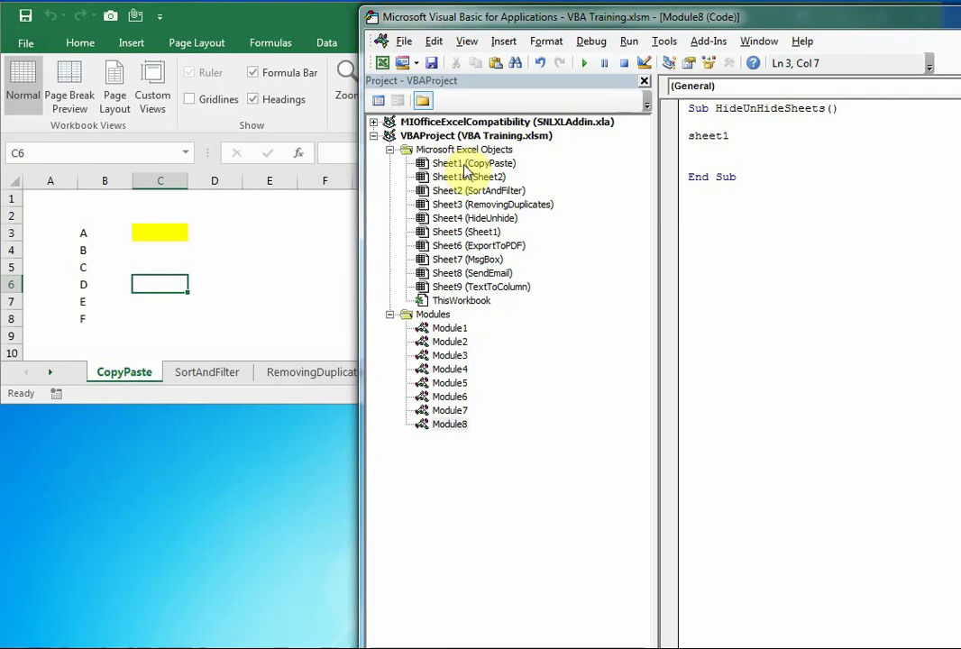
{"action": "double_click", "coordinate": [742, 136]}
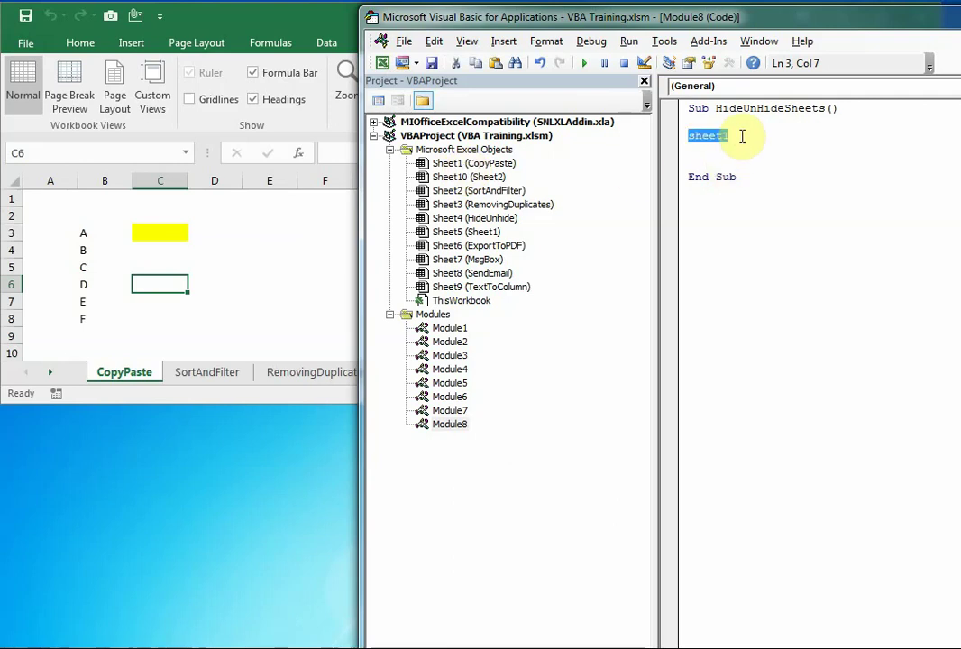
{"action": "left_click", "coordinate": [742, 136]}
{"action": "type", "text": ".vis"}
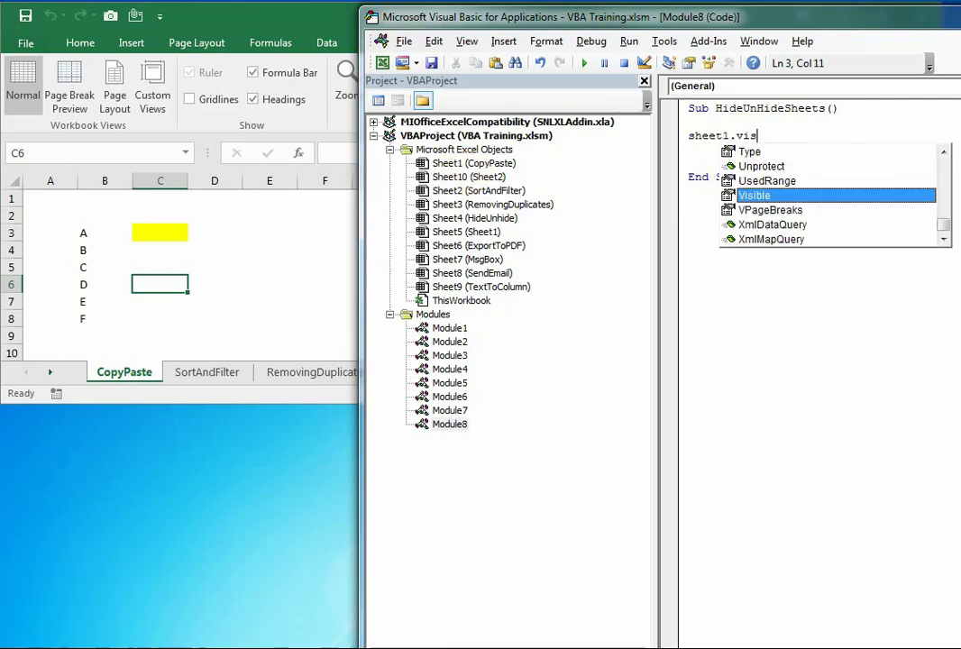
{"action": "key", "text": "Tab"}
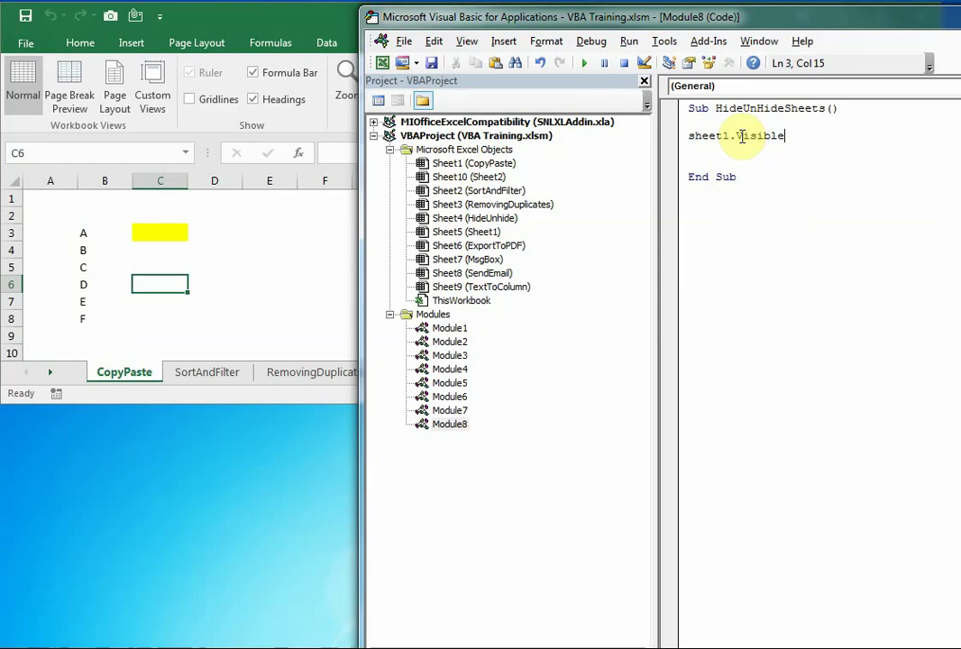
{"action": "type", "text": "="}
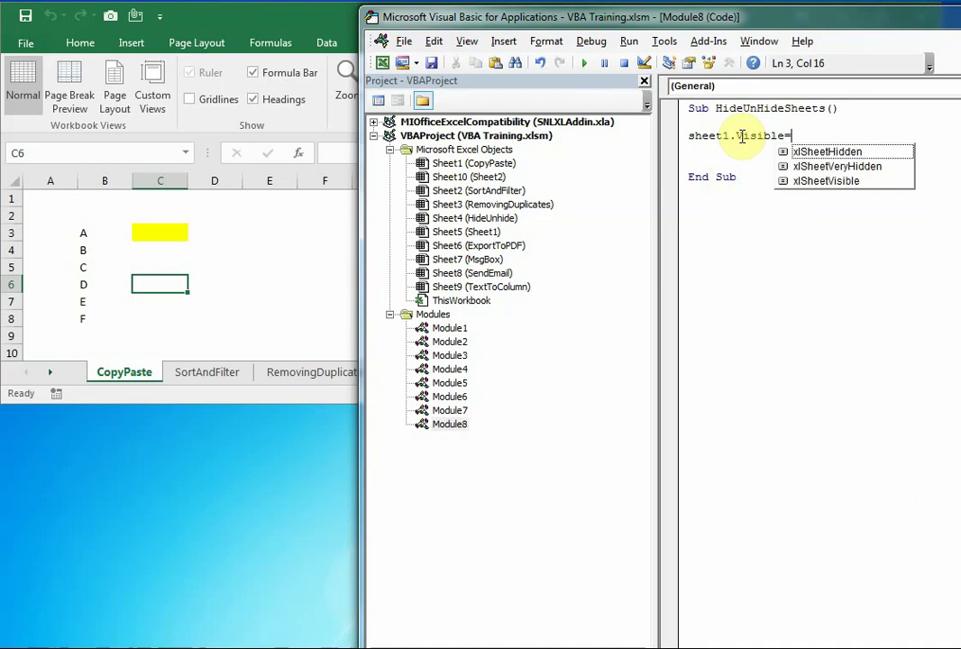
Complete the line as Sheet1.Visible = xlSheetHidden and paste two copies below it
{"action": "key", "text": "Down"}
{"action": "key", "text": "Tab"}
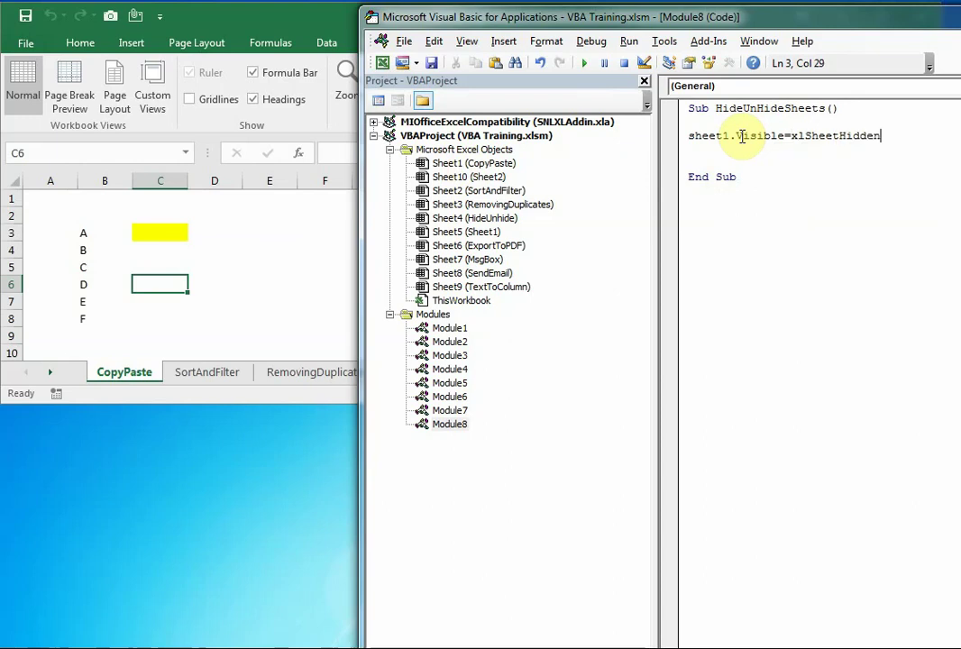
{"action": "key", "text": "shift+Home"}
{"action": "key", "text": "ctrl+c"}
{"action": "key", "text": "End"}
{"action": "key", "text": "Return"}
{"action": "key", "text": "ctrl+v"}
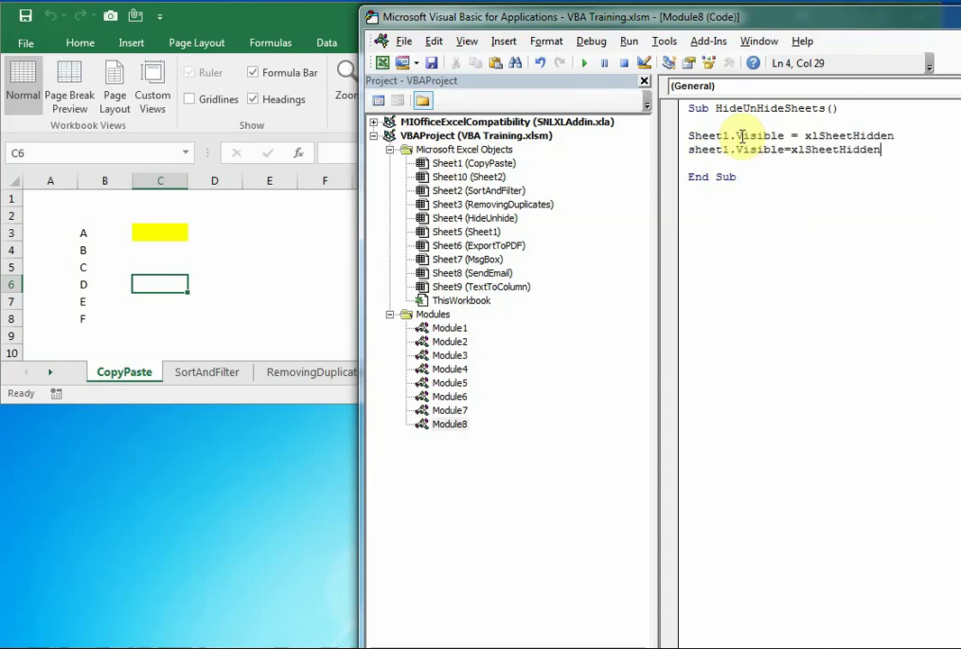
{"action": "key", "text": "Return"}
{"action": "key", "text": "ctrl+v"}
Change the second copied line's value to xlSheetVeryHidden
{"action": "key", "text": "Up"}
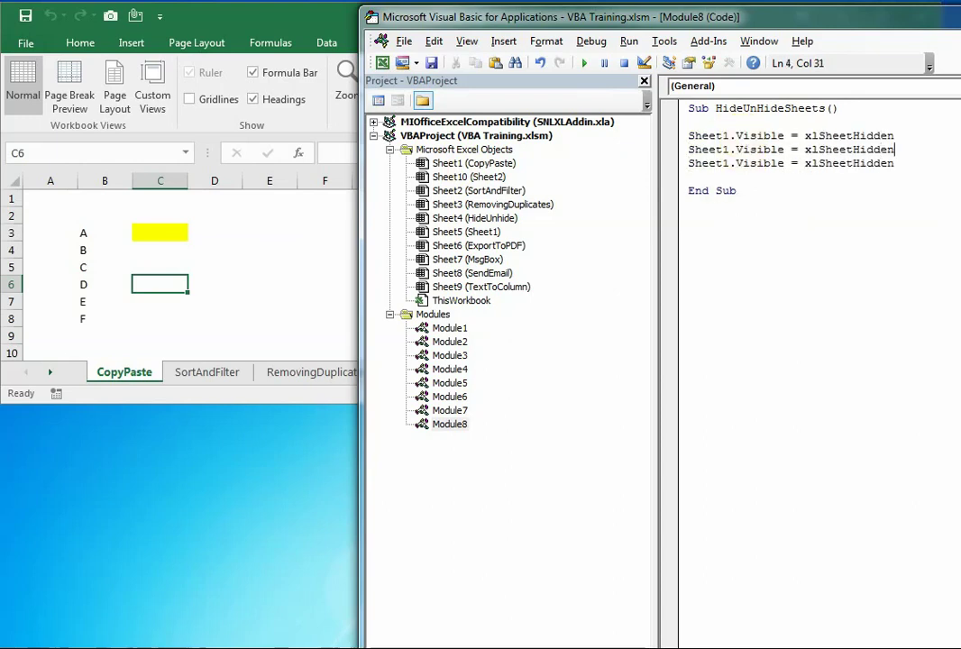
{"action": "key", "text": "ctrl+shift+Left"}
{"action": "key", "text": "BackSpace"}
{"action": "key", "text": "BackSpace"}
{"action": "key", "text": "BackSpace"}
{"action": "key", "text": "BackSpace"}
{"action": "type", "text": "=x"}
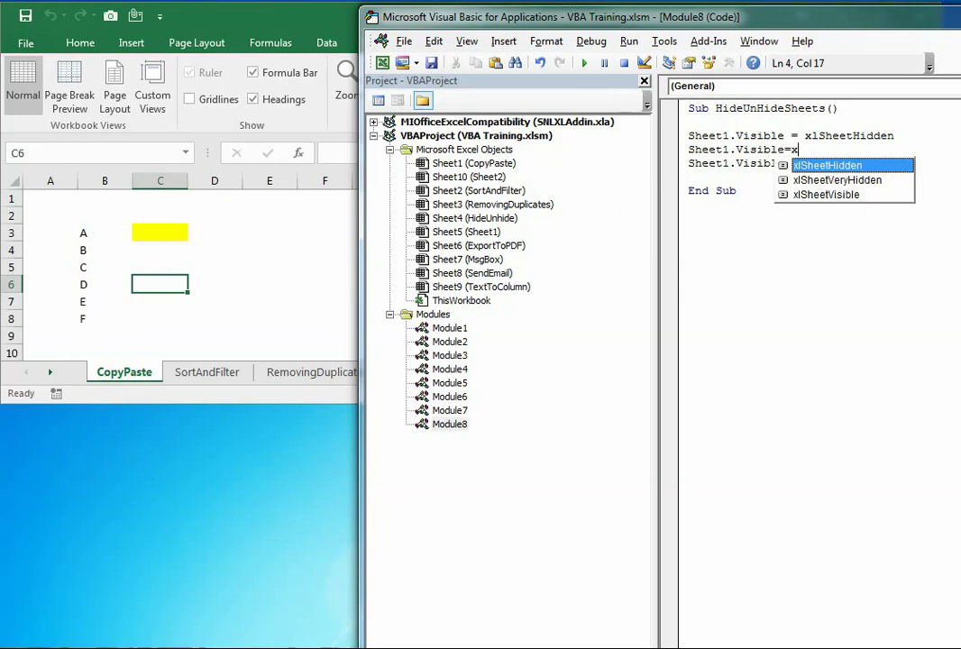
{"action": "key", "text": "Down"}
{"action": "key", "text": "Tab"}
Change the third line's value to xlSheetVisible, leaving the cursor on the macro's first line
{"action": "key", "text": "Down"}
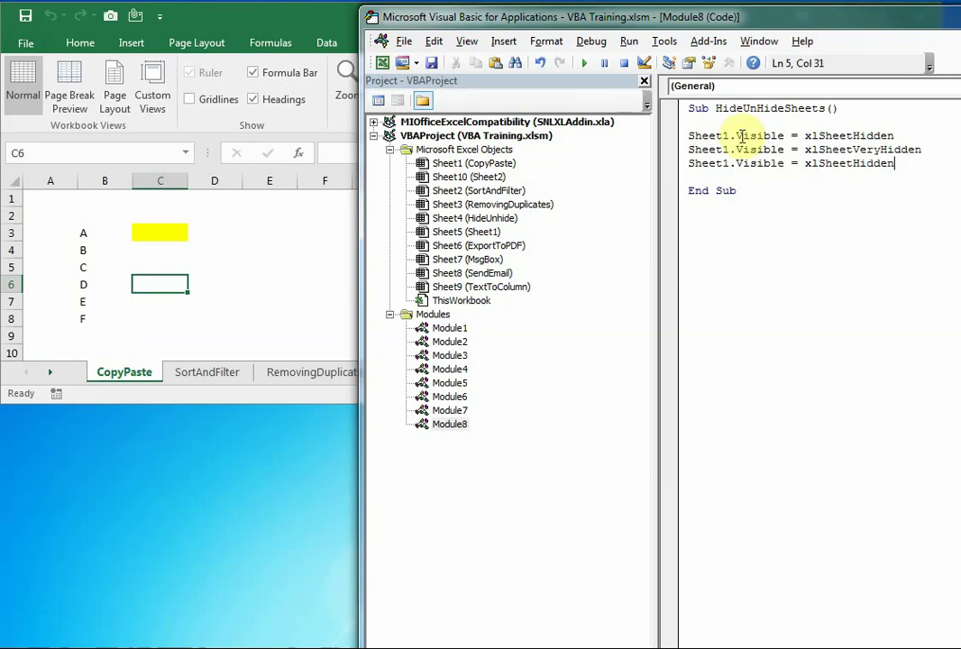
{"action": "key", "text": "ctrl+shift+Left"}
{"action": "key", "text": "BackSpace"}
{"action": "key", "text": "BackSpace"}
{"action": "key", "text": "BackSpace"}
{"action": "type", "text": "="}
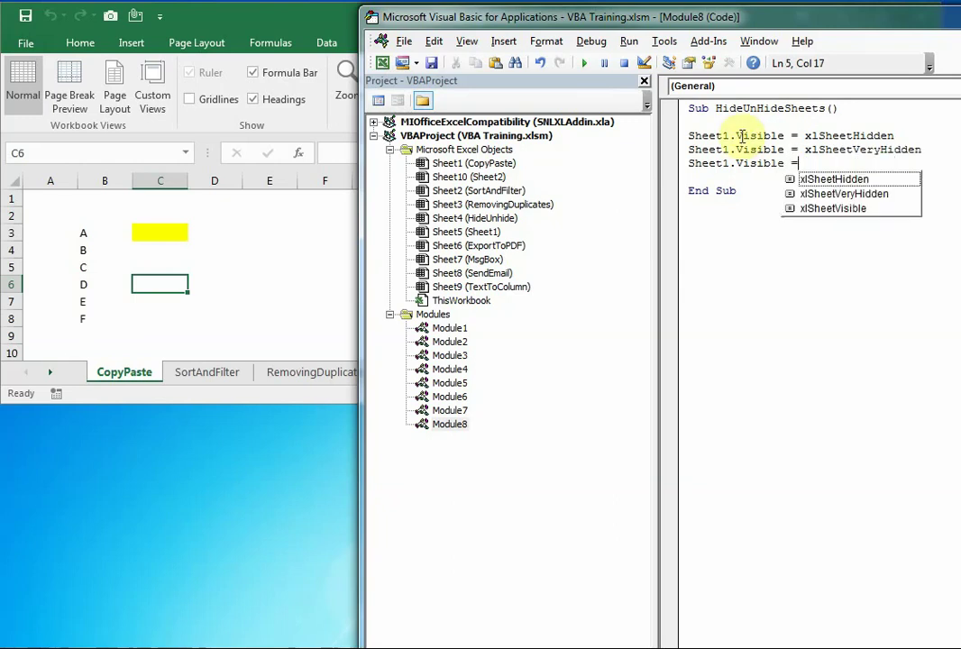
{"action": "type", "text": "xl"}
{"action": "key", "text": "Down"}
{"action": "key", "text": "Down"}
{"action": "key", "text": "Tab"}
{"action": "key", "text": "Up"}
{"action": "key", "text": "Up"}
{"action": "key", "text": "Up"}
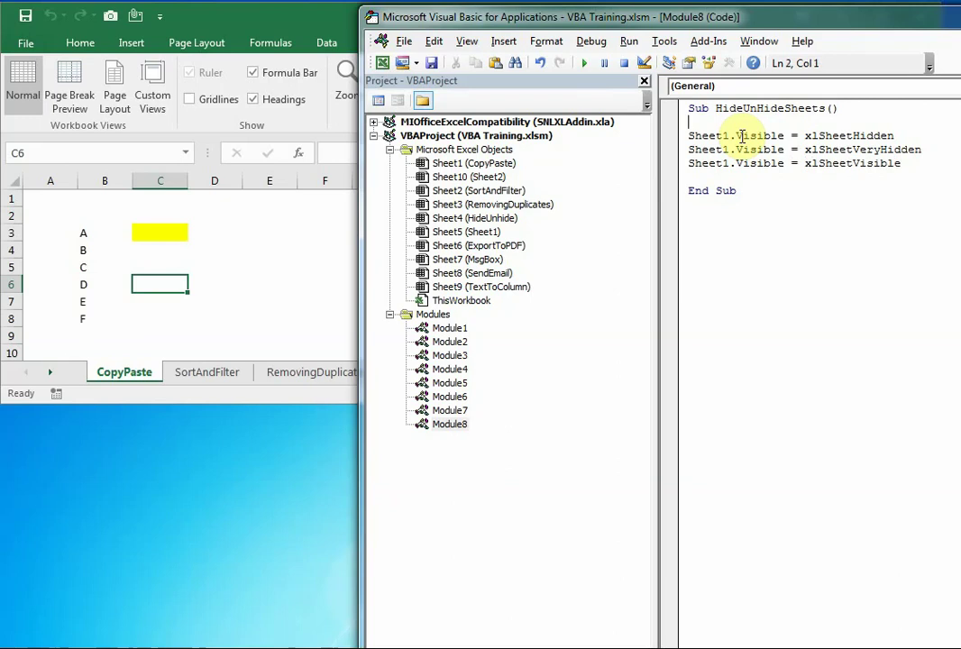
{"action": "left_click", "coordinate": [736, 108]}
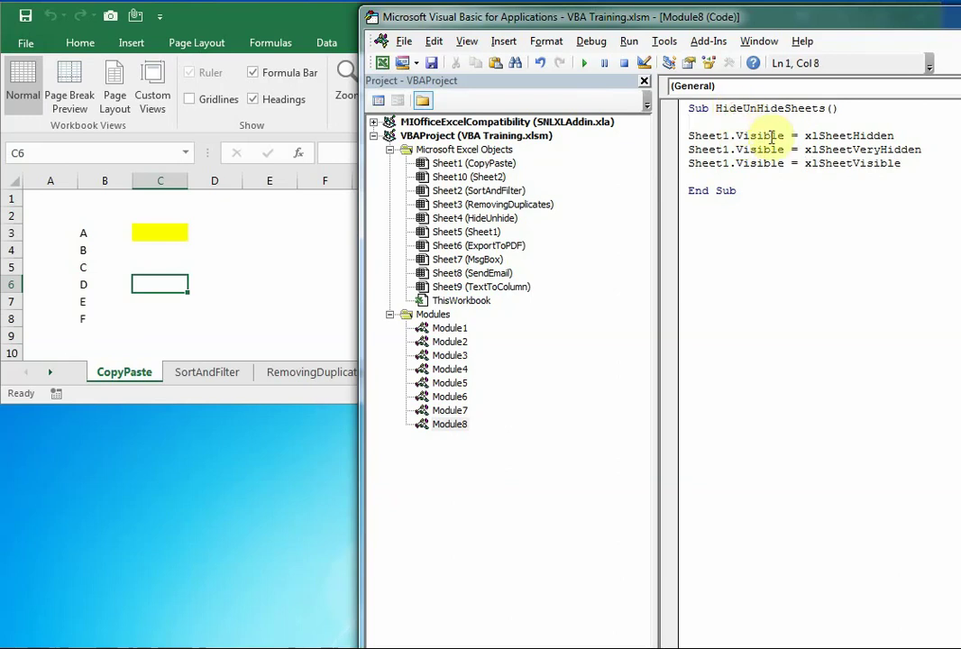
{"action": "left_click", "coordinate": [724, 109]}
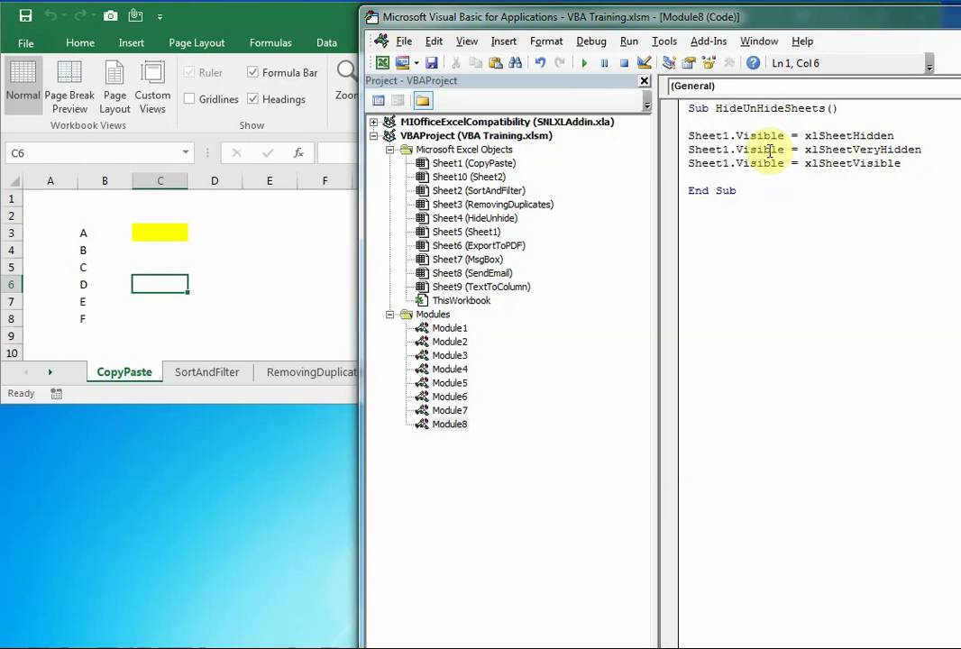
Step with F8 through Sheet1.Visible = xlSheetHidden so the CopyPaste sheet disappears in Excel
{"action": "key", "text": "F8"}
{"action": "key", "text": "F8"}
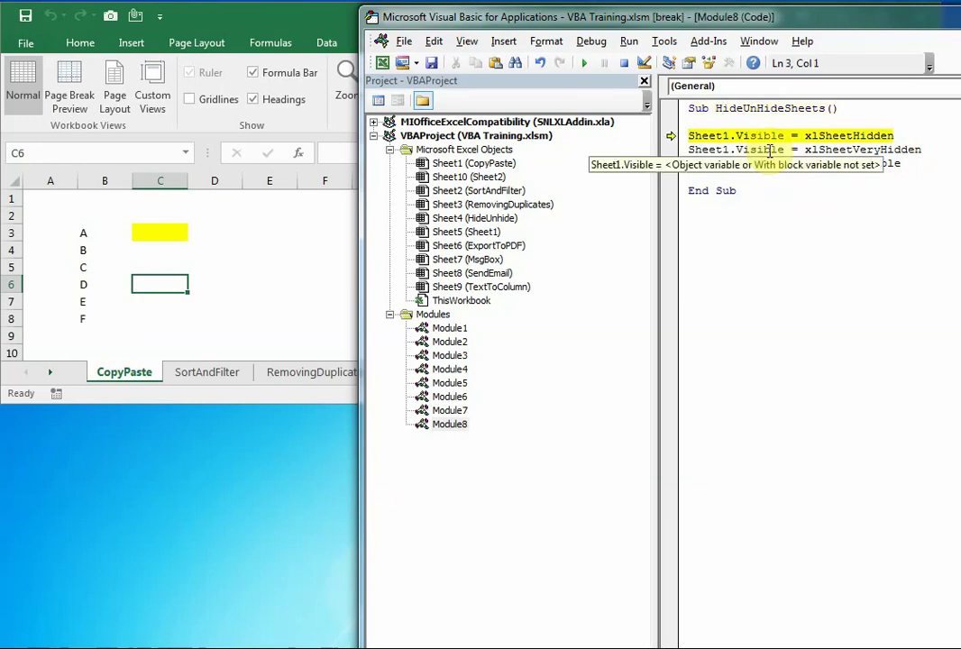
{"action": "key", "text": "F8"}
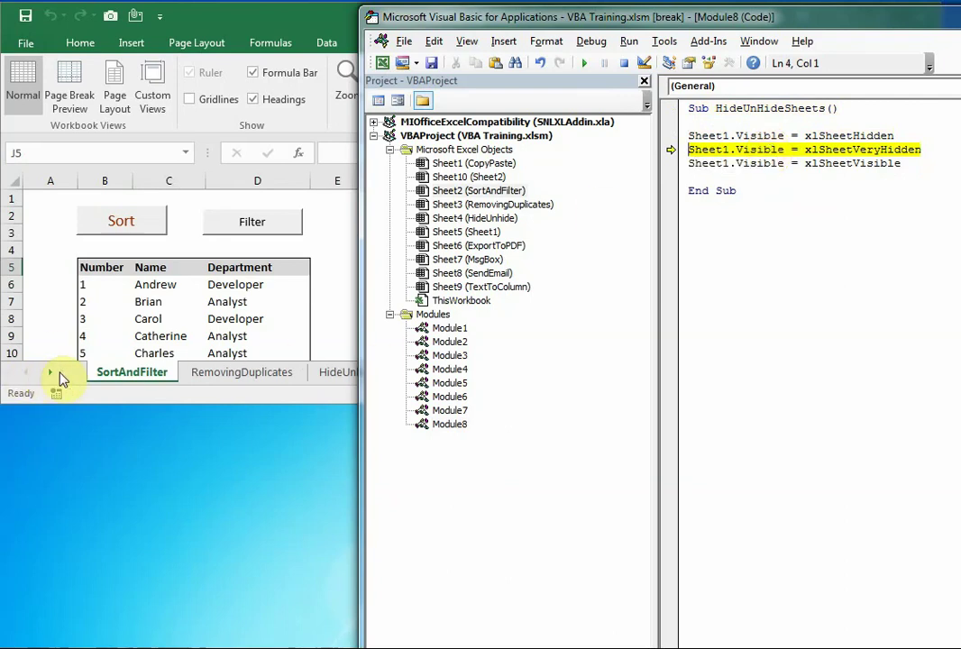
{"action": "left_click", "coordinate": [132, 377]}
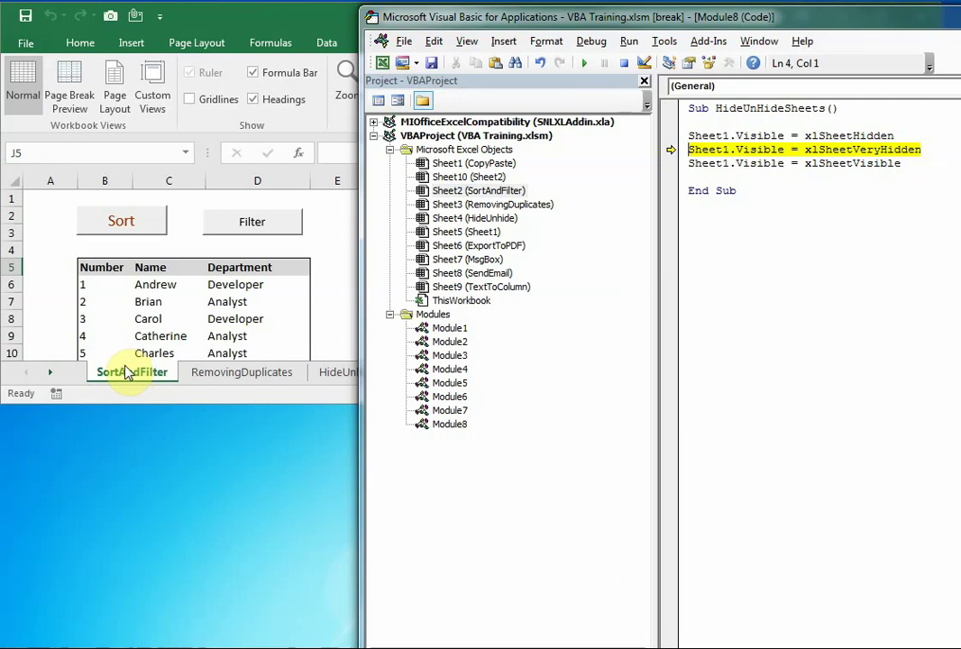
Unhide the CopyPaste sheet from the sheet-tab menu, then return to the VBA editor
{"action": "right_click", "coordinate": [127, 371]}
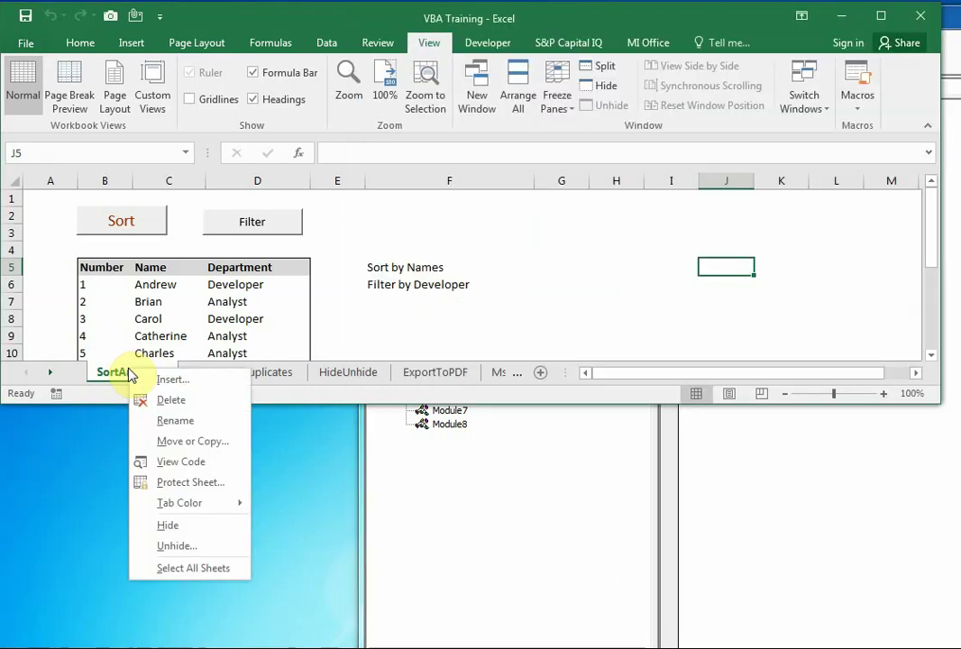
{"action": "left_click", "coordinate": [176, 546]}
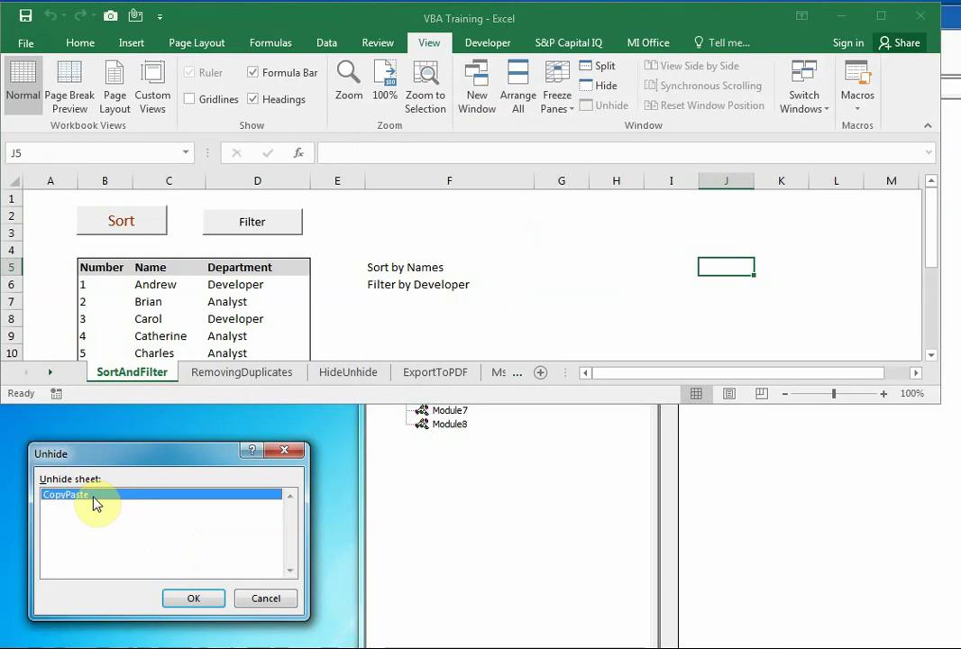
{"action": "left_click", "coordinate": [188, 599]}
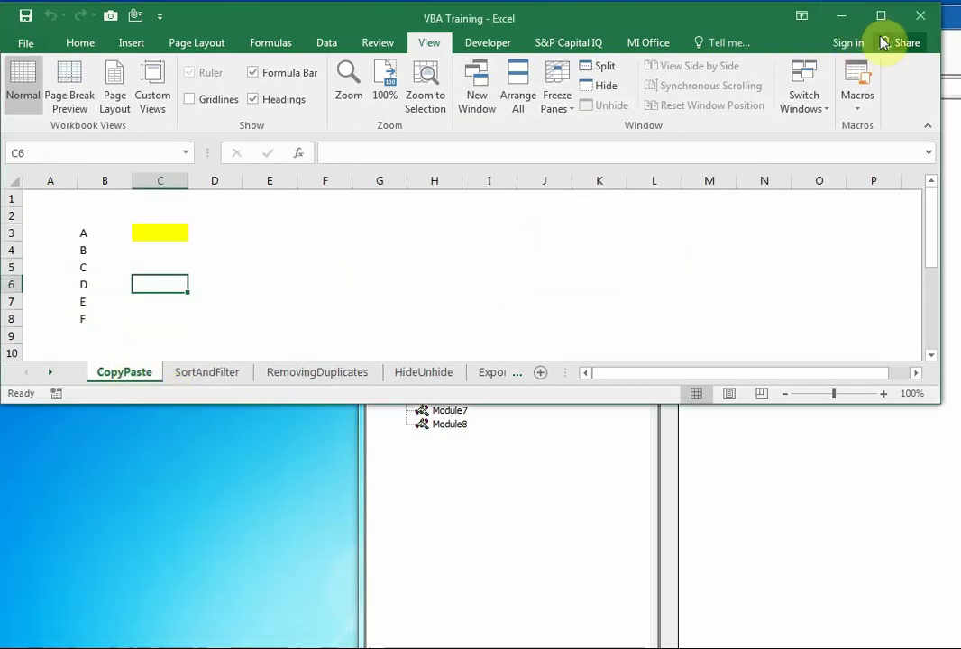
{"action": "left_click", "coordinate": [951, 22]}
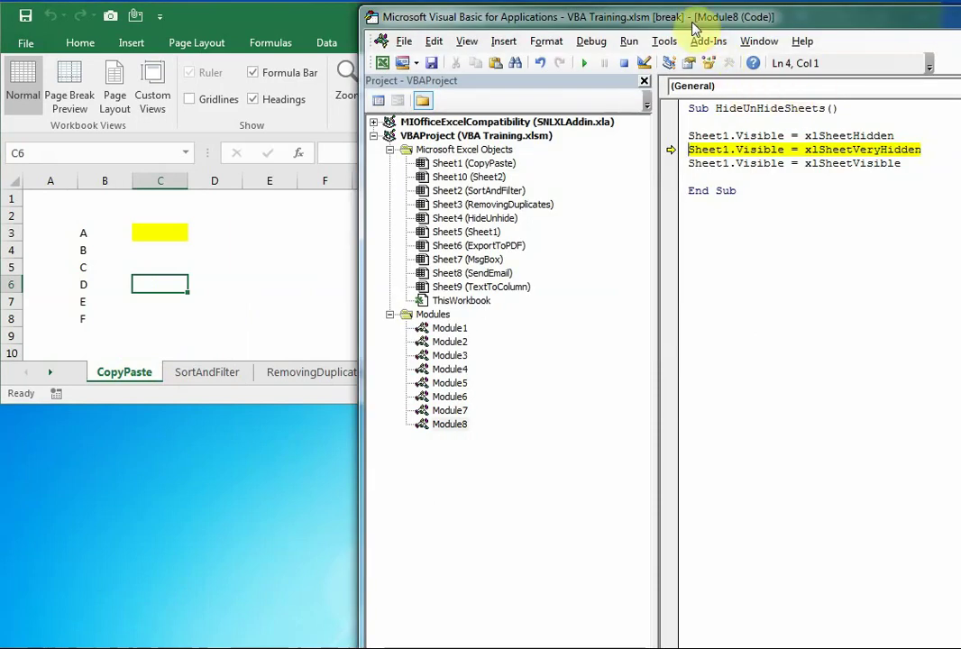
Step through Sheet1.Visible = xlSheetVeryHidden, hiding CopyPaste again
{"action": "left_click", "coordinate": [730, 109]}
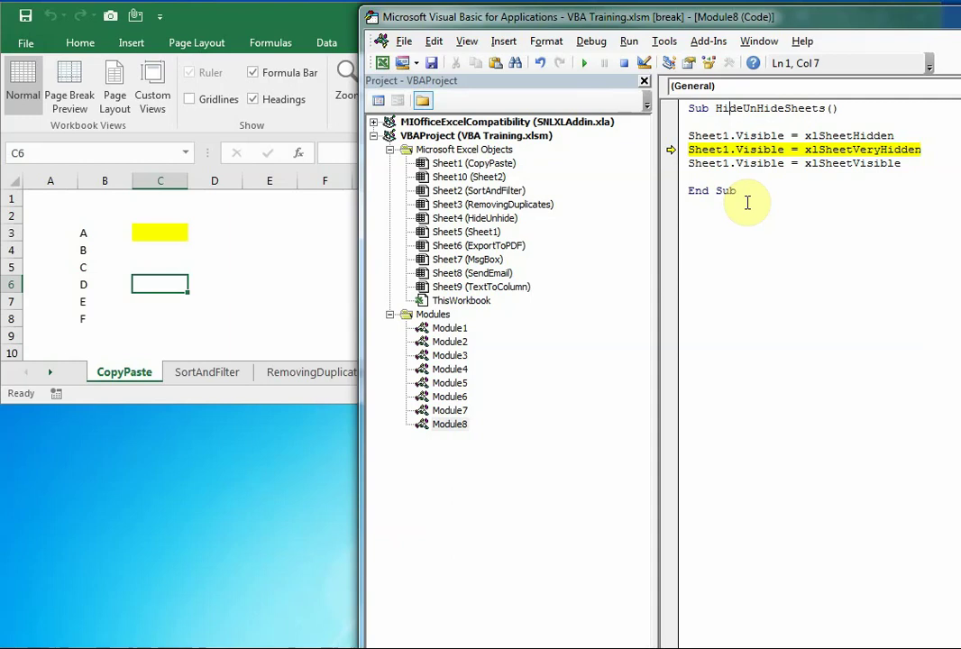
{"action": "key", "text": "F8"}
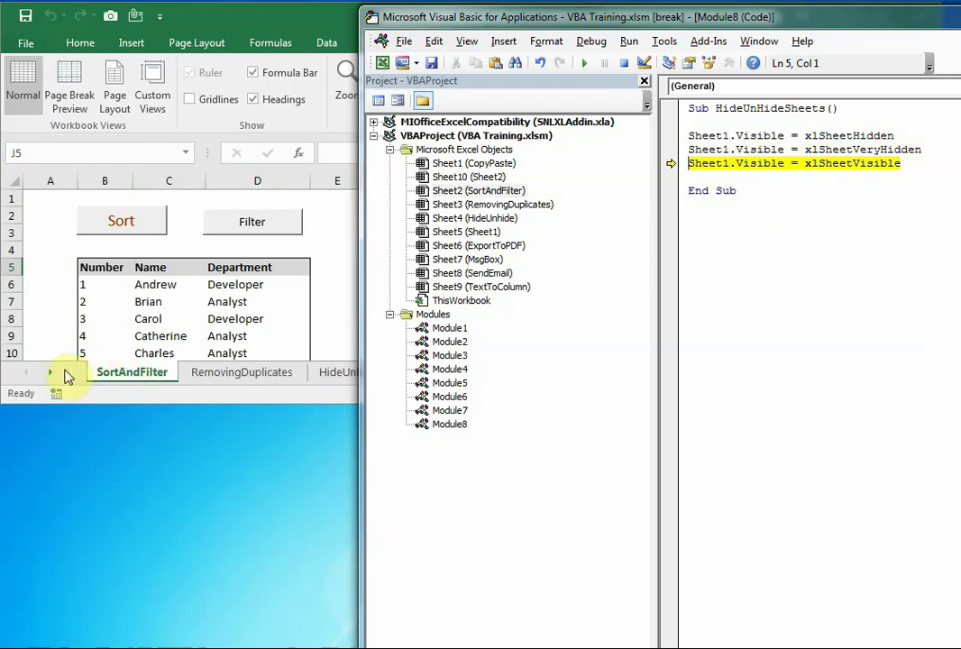
Check the SortAndFilter tab menu shows no way to unhide CopyPaste, then minimise Excel
{"action": "right_click", "coordinate": [130, 377]}
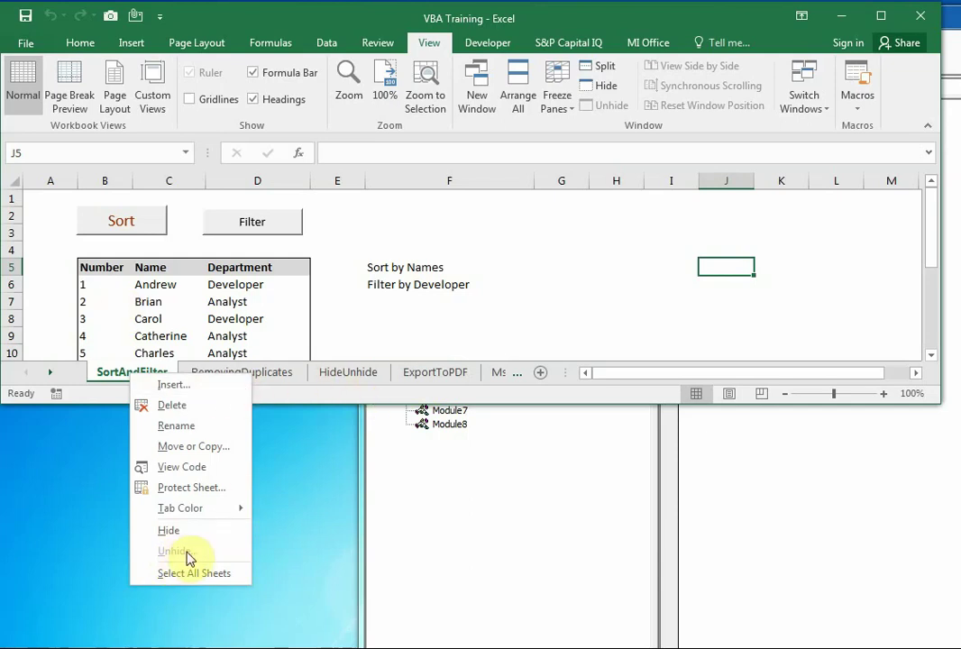
{"action": "left_click", "coordinate": [848, 20]}
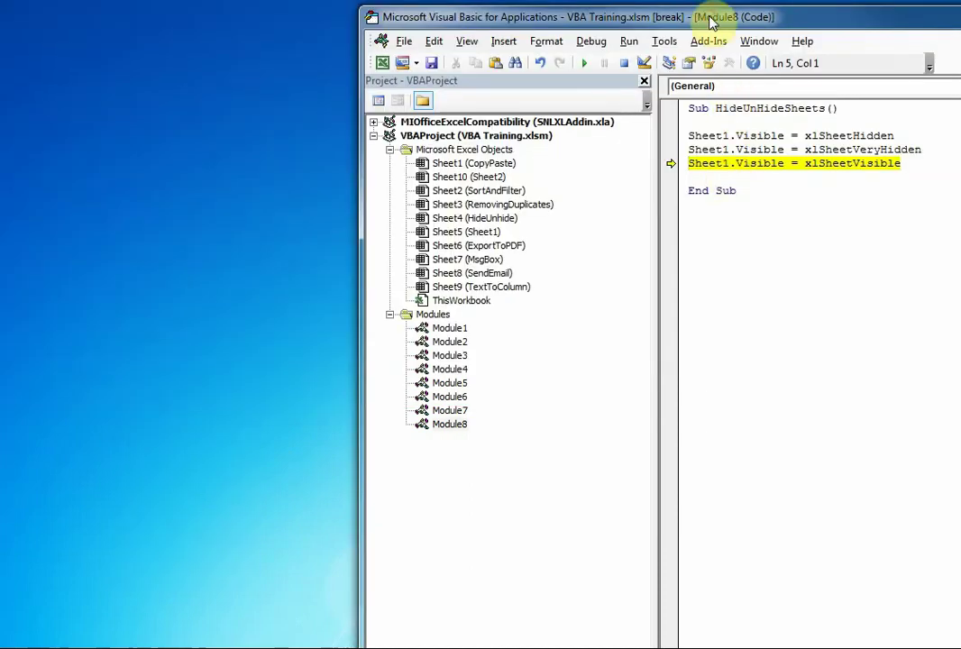
Run the xlSheetVisible line to the macro's end, then view CopyPaste's cell A1 in Excel
{"action": "key", "text": "F8"}
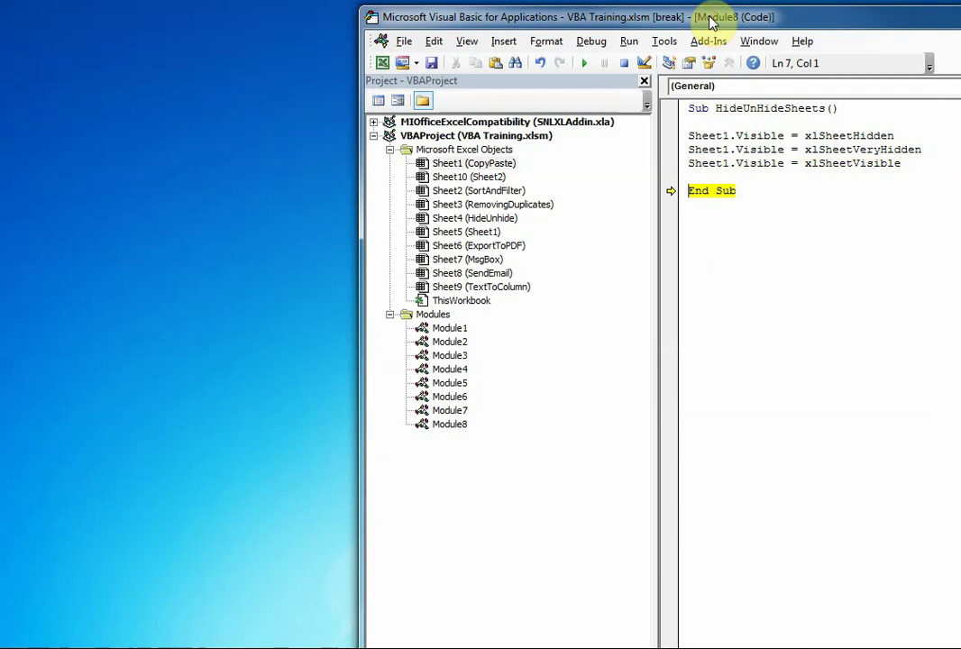
{"action": "key", "text": "F8"}
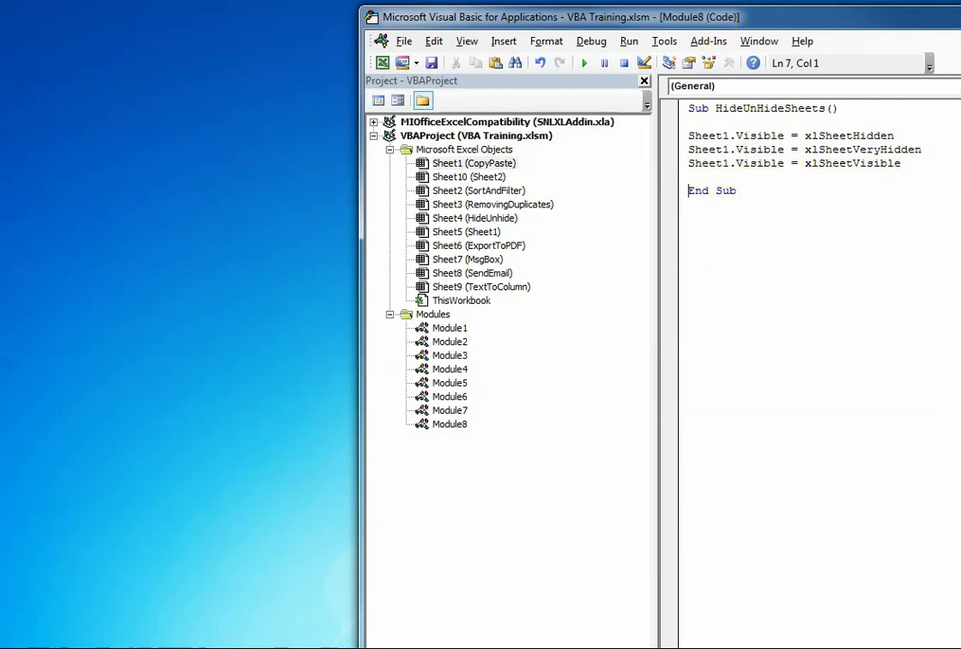
{"action": "key", "text": "alt+F11"}
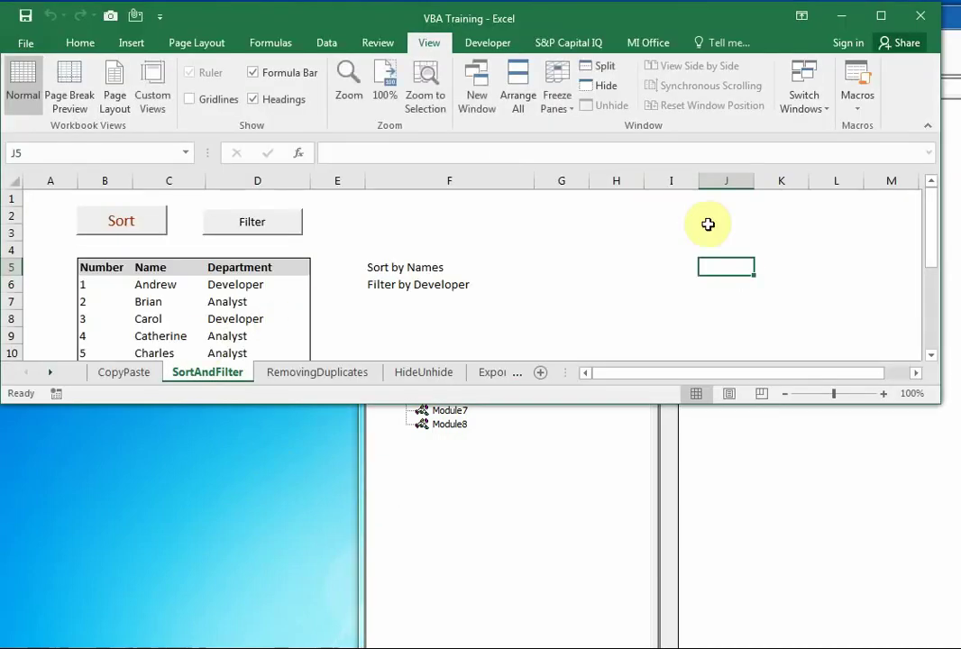
{"action": "left_click", "coordinate": [126, 372]}
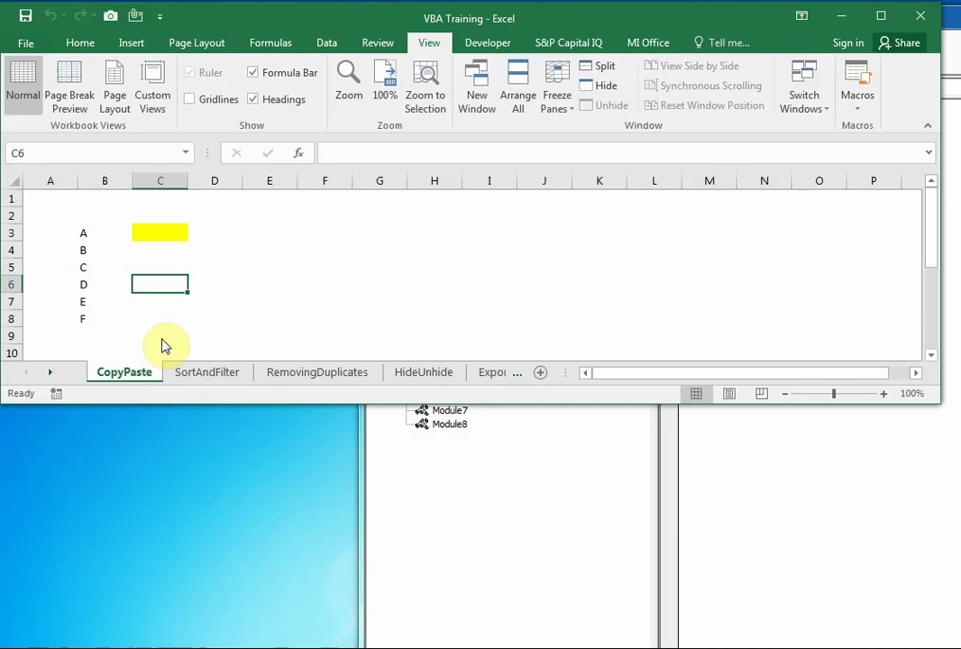
{"action": "left_click", "coordinate": [55, 207]}
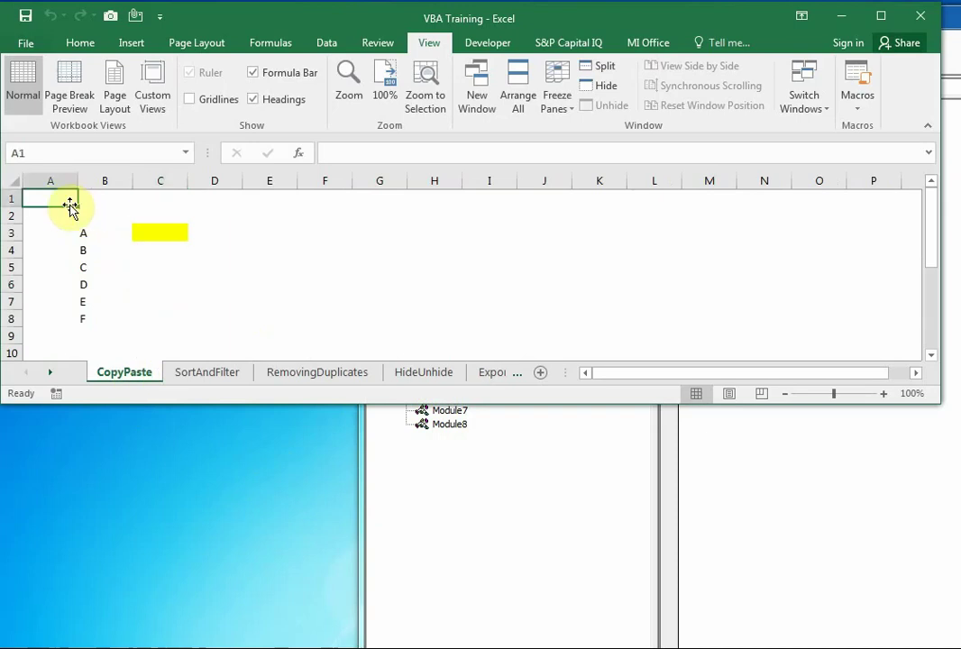
{"action": "key", "text": "alt+F11"}
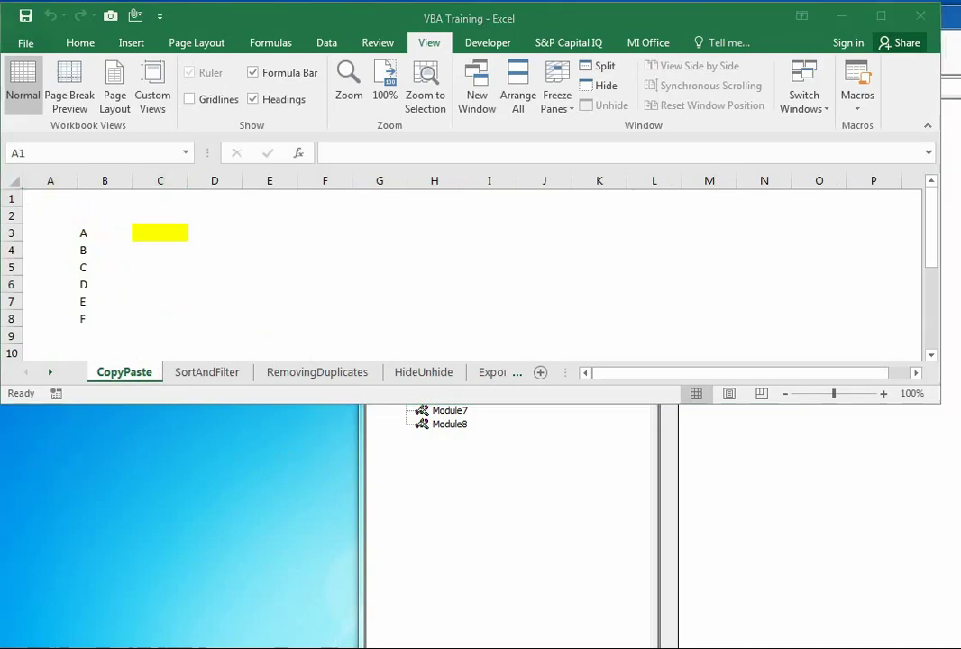